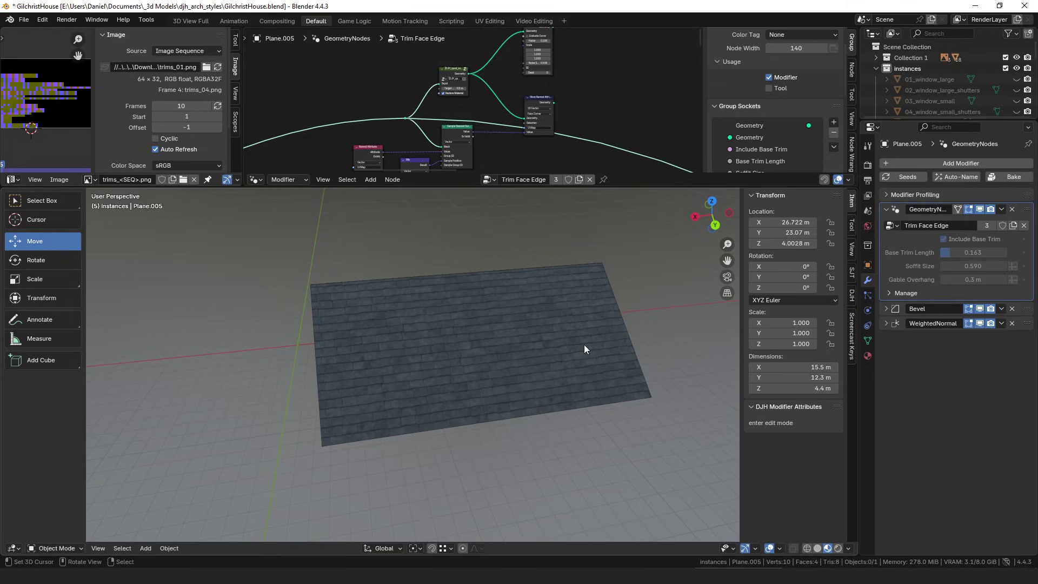
Preview the output of the DJH quad group node on the roof mesh
scroll(471, 120, "up", 2)
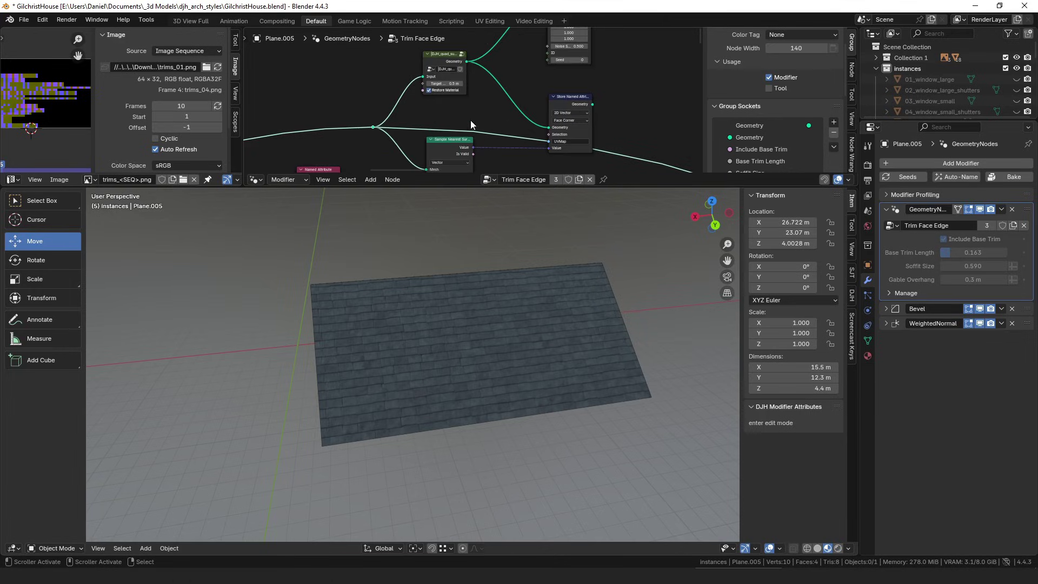
middle_click_drag(471, 121, 467, 95)
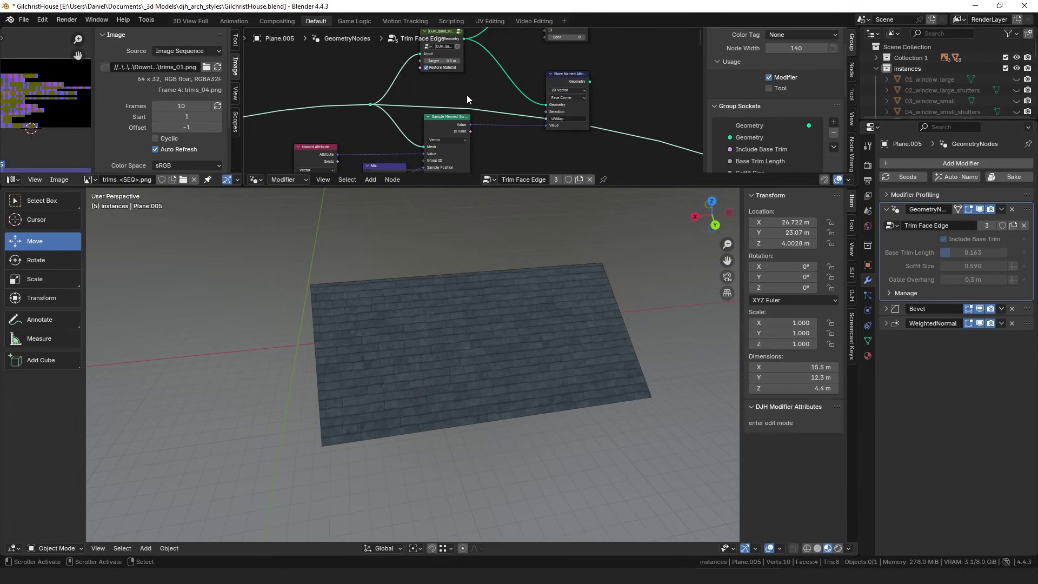
middle_click_drag(546, 300, 452, 309)
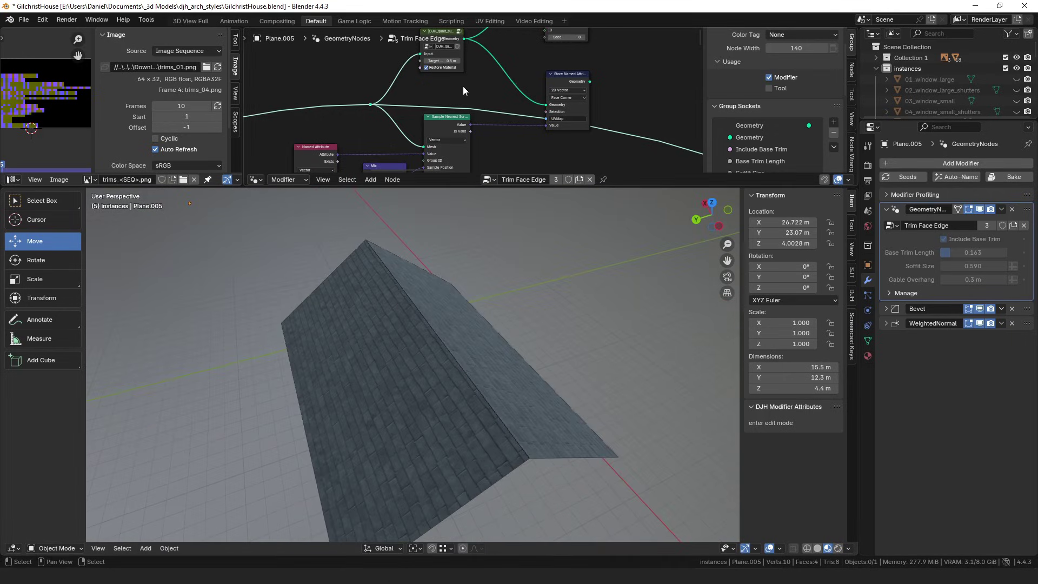
middle_click_drag(463, 86, 481, 96)
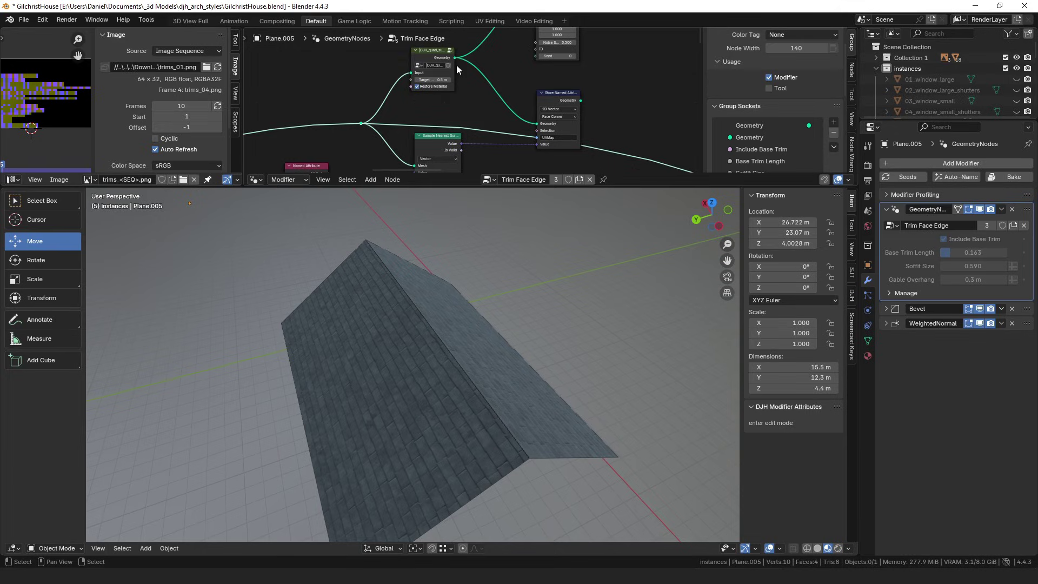
middle_click_drag(427, 238, 543, 338)
scroll(544, 343, "down", 5)
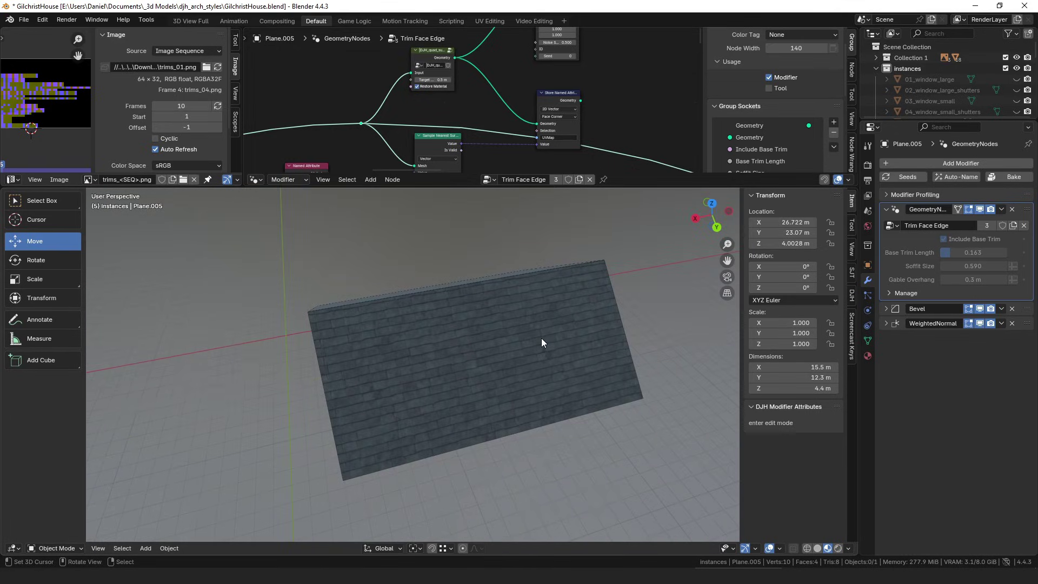
left_click(429, 56, "ctrl+shift")
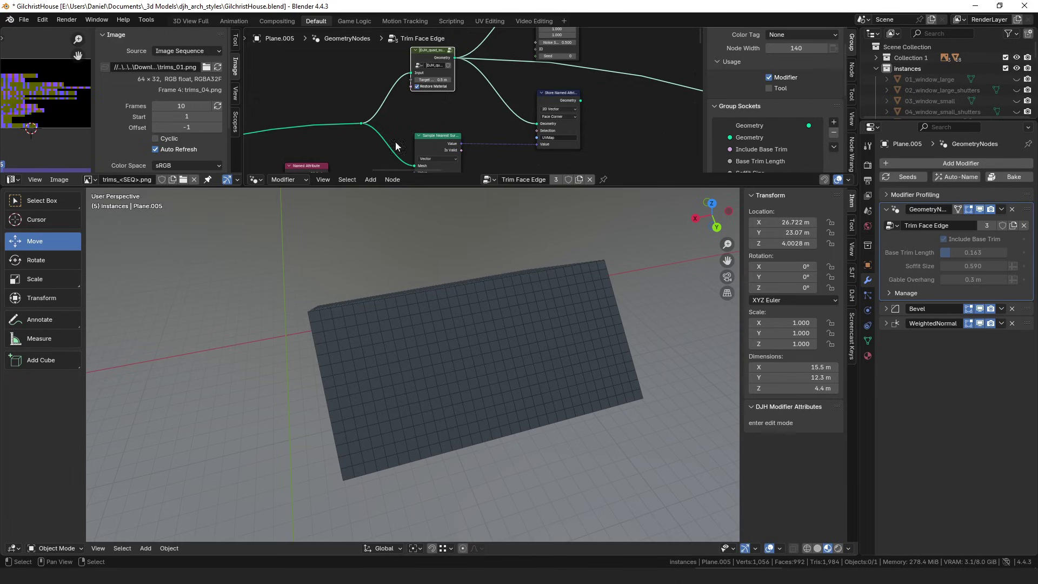
Inspect the quad grid on the roof, and preview the source geometry feeding the quad group node for comparison
scroll(472, 327, "up", 8)
scroll(549, 335, "down", 6)
middle_click_drag(490, 84, 409, 97)
scroll(459, 100, "down", 2)
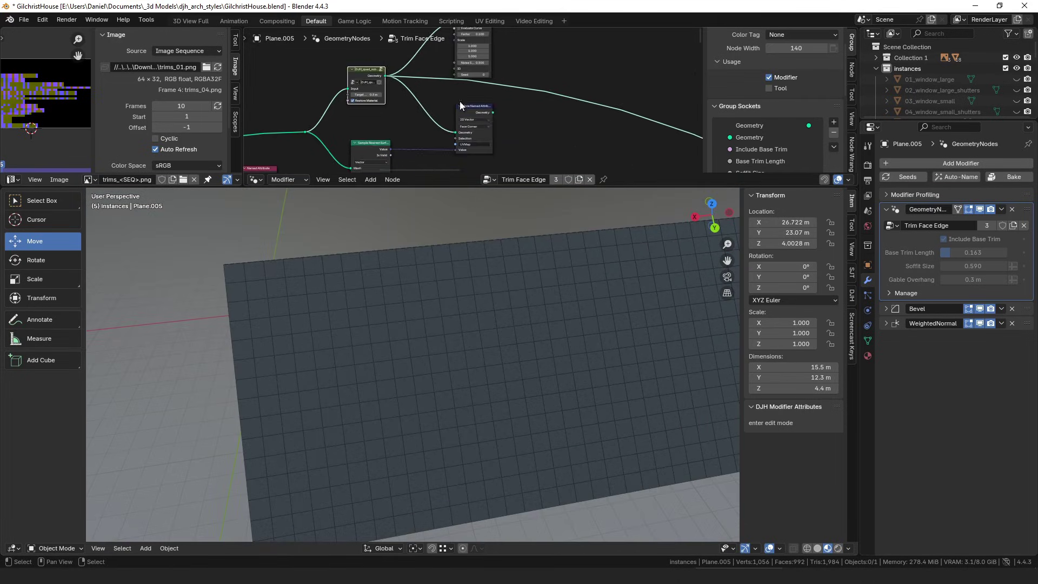
middle_click_drag(511, 119, 511, 97)
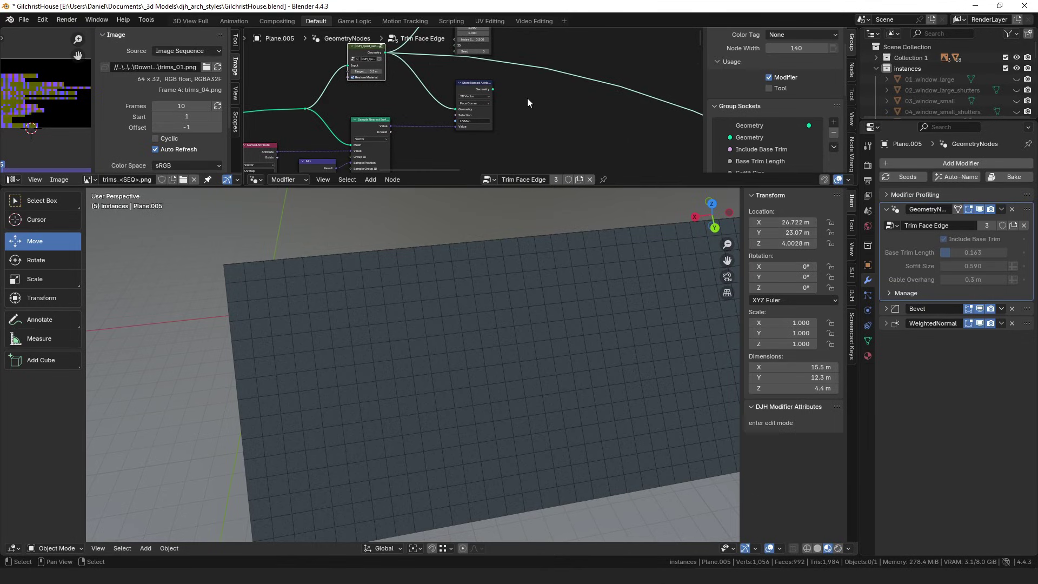
middle_click_drag(528, 98, 505, 125)
middle_click_drag(373, 158, 457, 85)
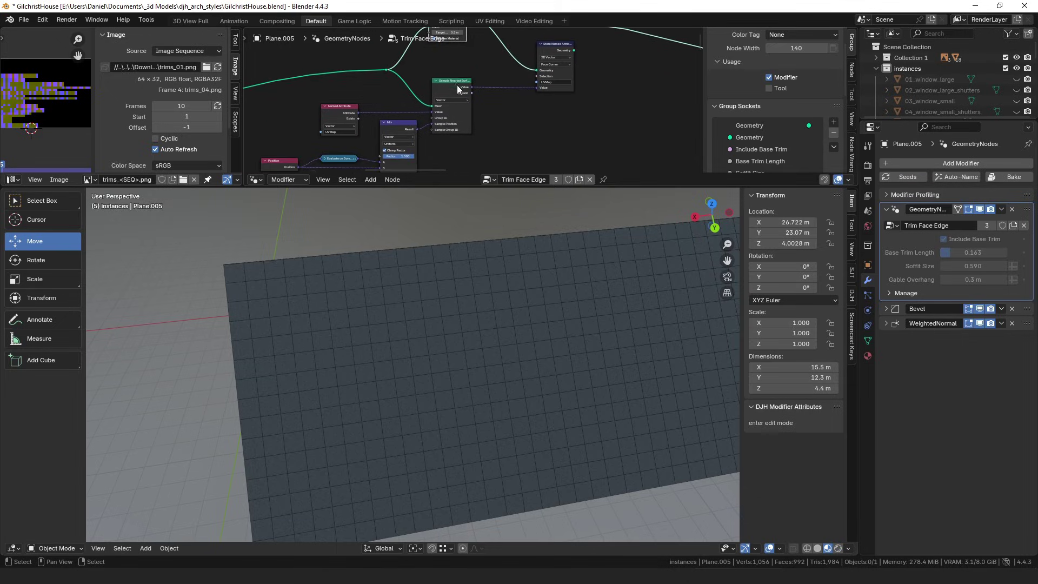
left_click(385, 69, "ctrl+shift")
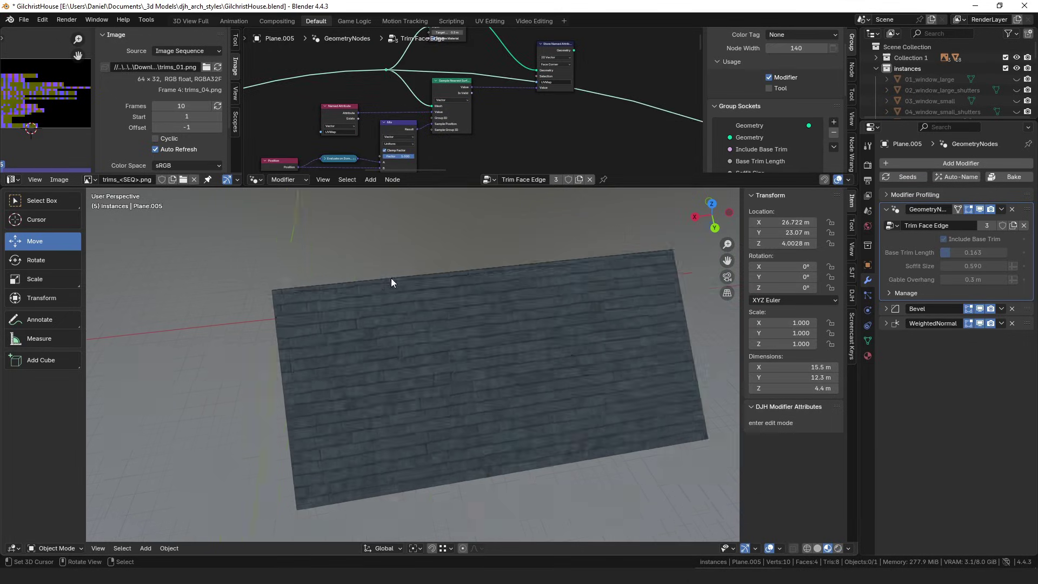
scroll(391, 281, "down", 4)
scroll(449, 97, "up", 2)
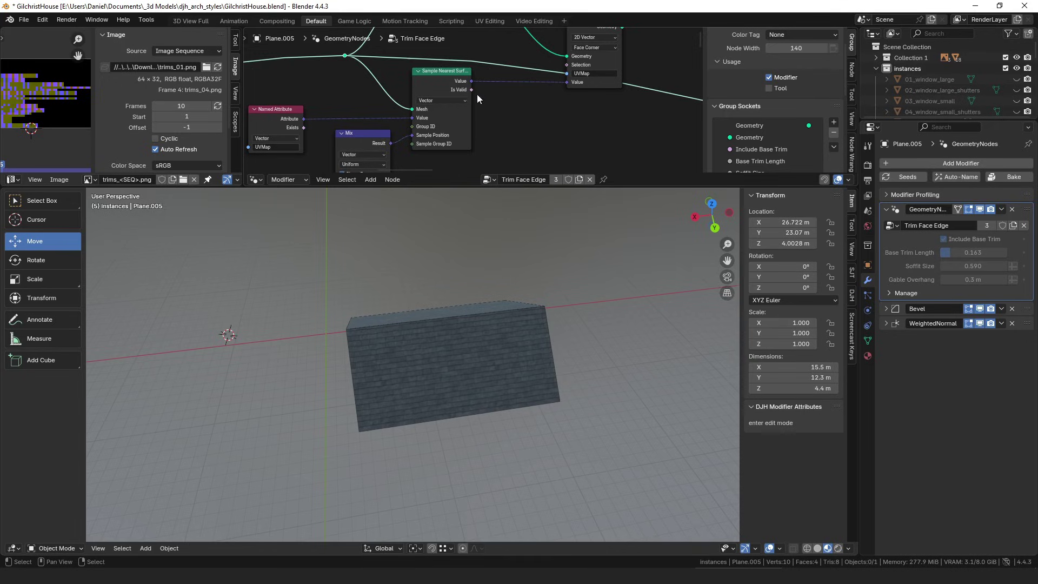
Preview the noise distortion group node's output and examine the displaced roof surface
middle_click_drag(477, 94, 406, 117)
left_click_drag(358, 118, 352, 124)
scroll(432, 121, "down", 4)
middle_click_drag(438, 116, 420, 138)
left_click_drag(399, 140, 592, 66)
left_click(499, 46, "alt+shift")
scroll(486, 357, "up", 6)
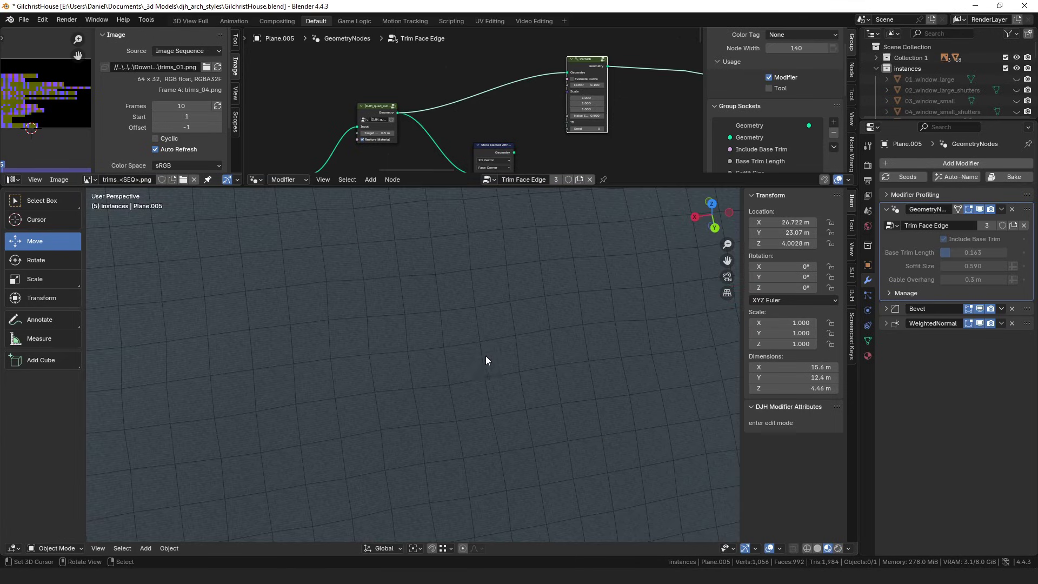
scroll(505, 355, "down", 6)
middle_click_drag(505, 355, 563, 312)
middle_click_drag(514, 258, 470, 270)
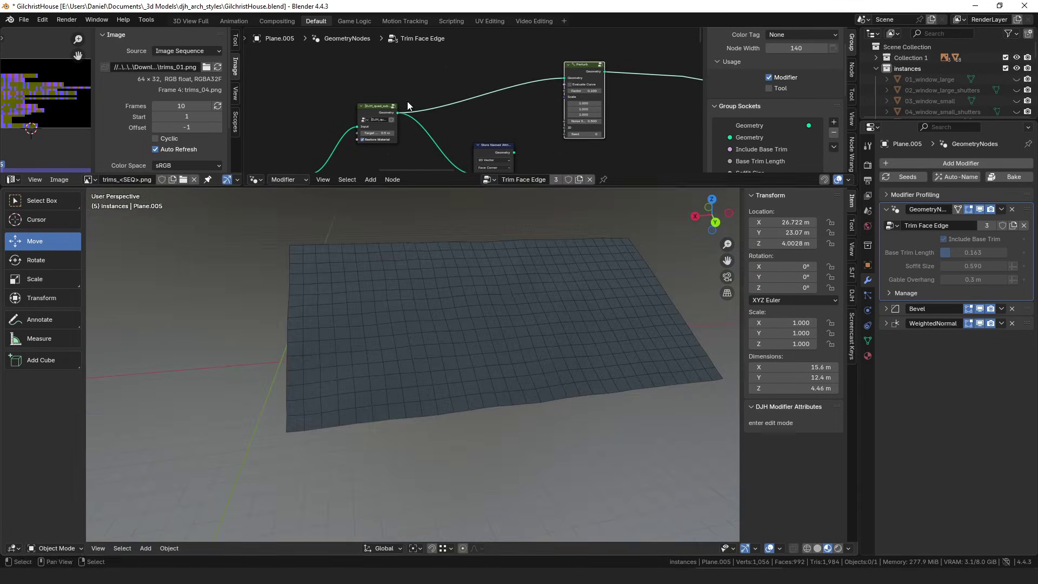
Preview the DJH quad group node again and delete the noise distortion group node after it
left_click(390, 108, "alt+shift")
left_click_drag(590, 69, 679, 58)
key("x")
Move the Store Named Attribute node closer to the quad node and link Sample Nearest Surface's Value output to its Value input
middle_click_drag(456, 115, 457, 68)
mouse_move(480, 101)
left_mouse_down()
mouse_move(480, 121)
mouse_move(490, 97)
left_mouse_up()
left_click_drag(474, 141, 512, 145)
mouse_move(508, 102)
left_mouse_down()
mouse_move(547, 65)
mouse_move(548, 86)
mouse_move(519, 67)
left_mouse_up()
middle_click_drag(410, 161, 426, 132)
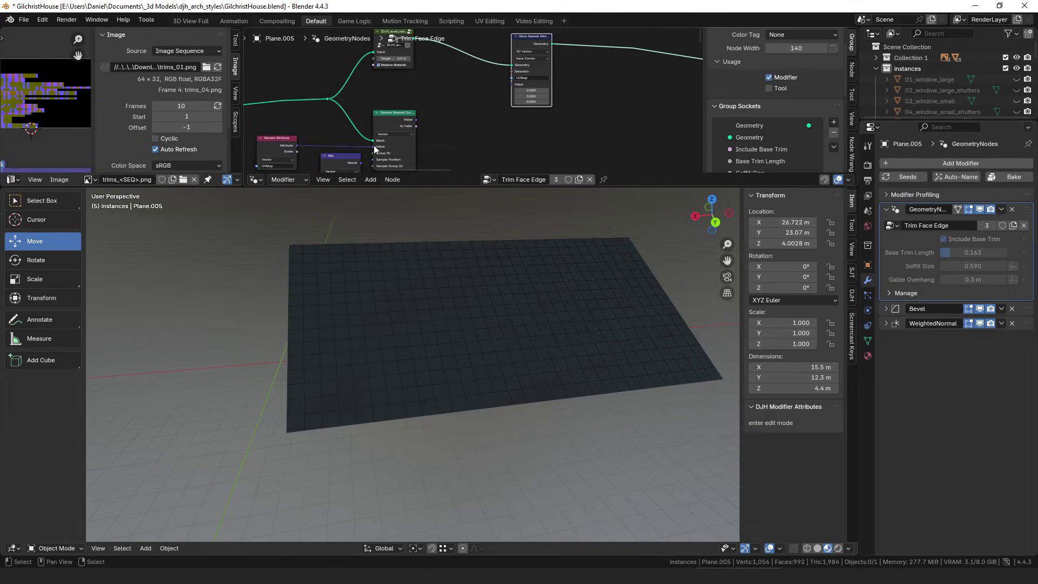
left_click_drag(374, 146, 511, 84)
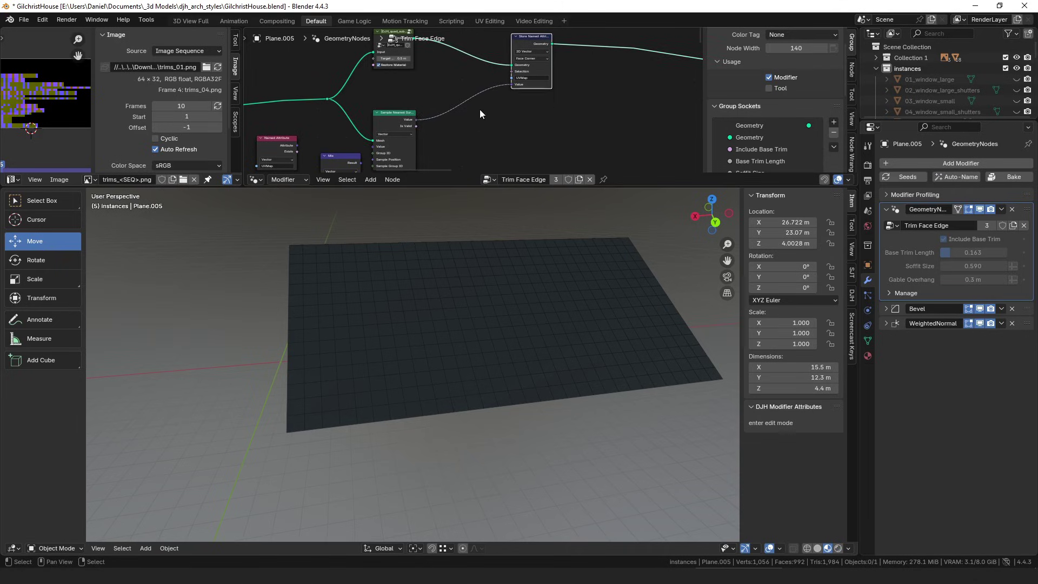
Tidy the Sample Nearest Surface and Named Attribute nodes, and link the UVMap attribute output to Sample Nearest Surface's Value input
left_click_drag(397, 115, 395, 83)
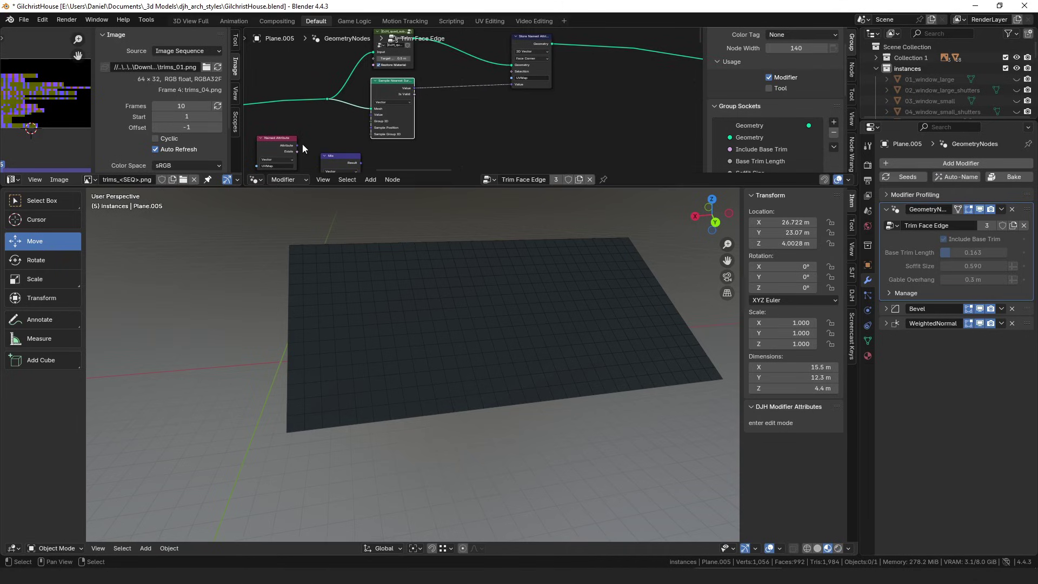
left_click_drag(278, 146, 279, 121)
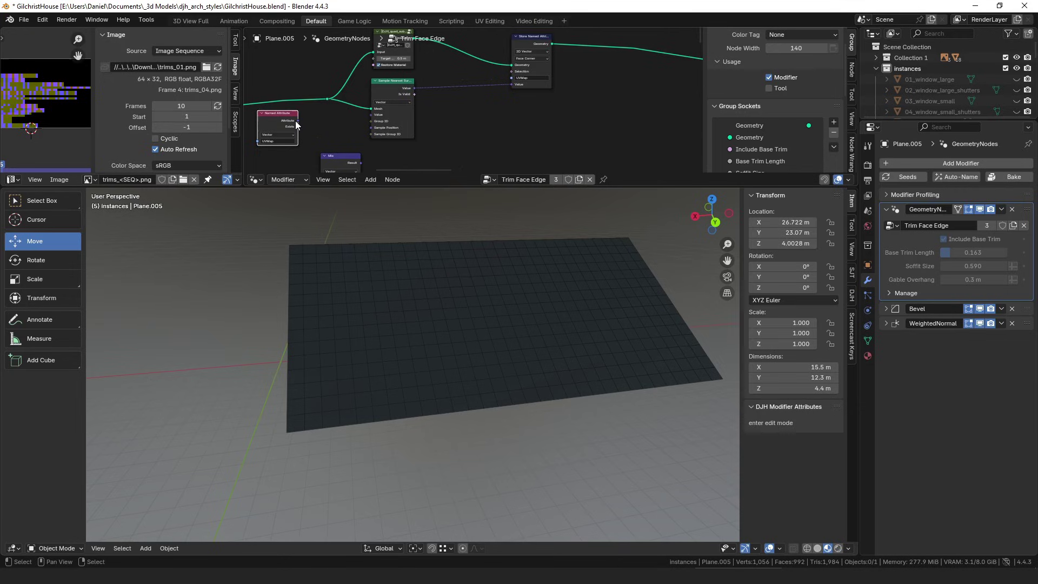
left_click(326, 99, "ctrl+shift")
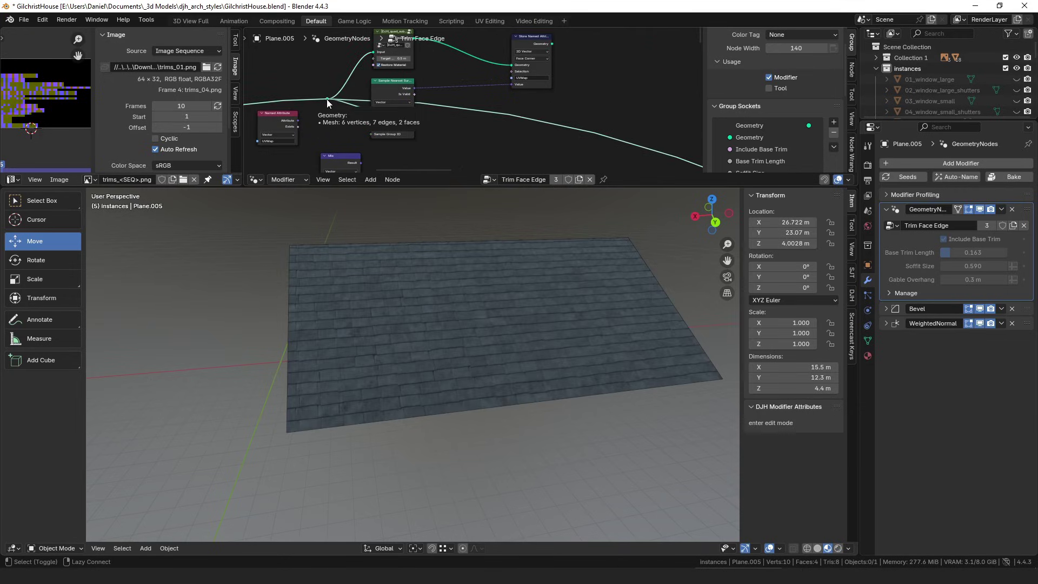
left_click_drag(298, 121, 371, 114)
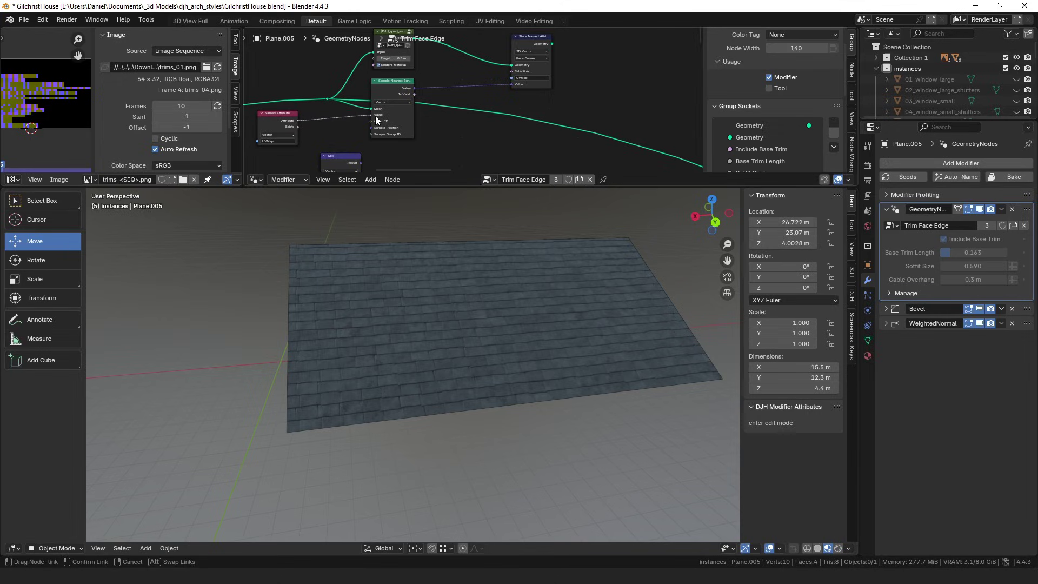
left_click_drag(291, 122, 305, 120)
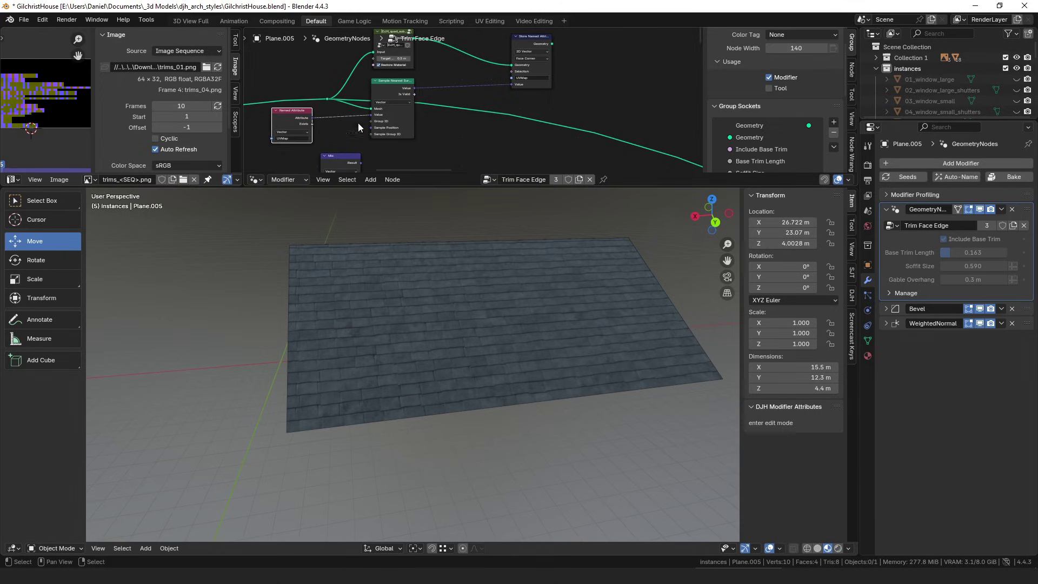
middle_click_drag(450, 77, 444, 104)
Preview the Store Named Attribute output and turn off the wireframe overlay to check the shingle texture along the ridge
left_click(389, 57, "alt+shift")
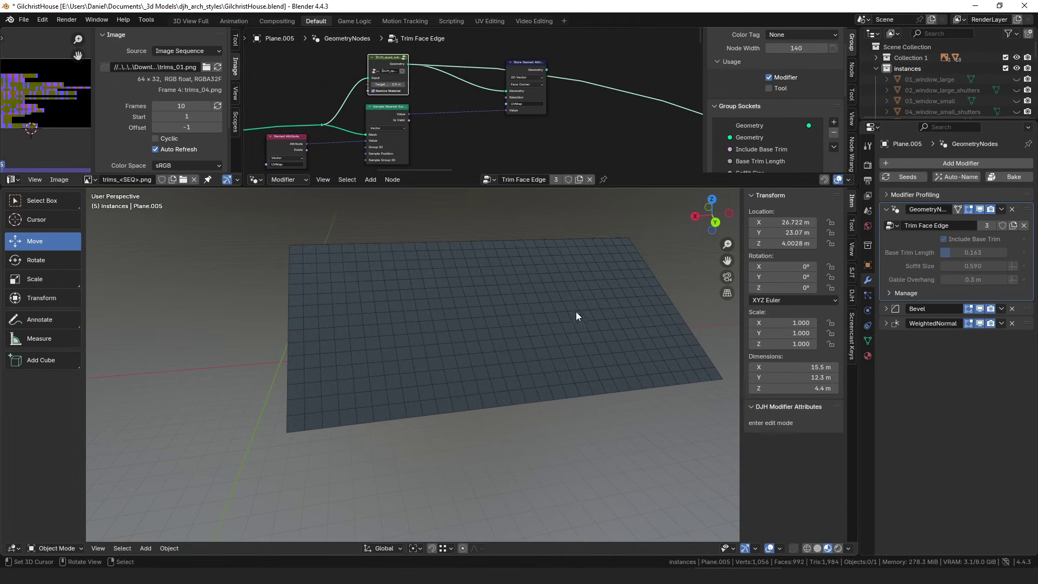
left_click(523, 66, "alt+shift")
middle_click_drag(481, 273, 491, 305)
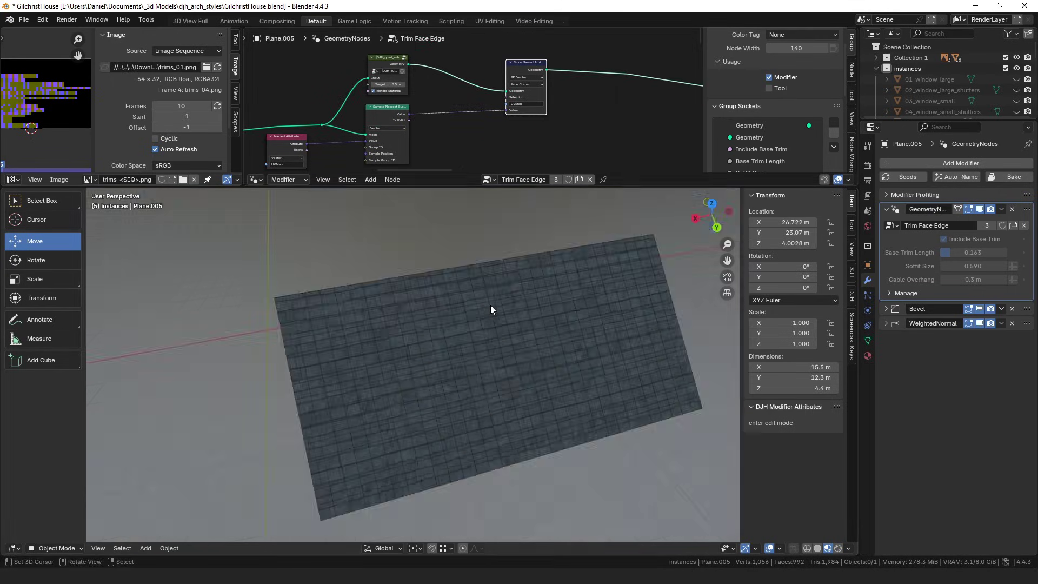
scroll(493, 308, "up", 5)
key("q")
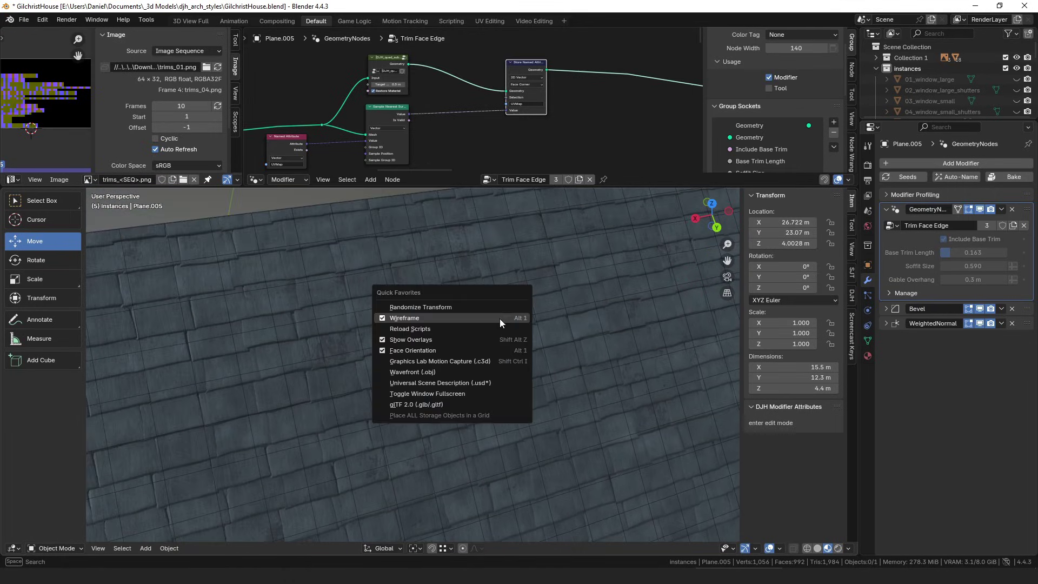
left_click(499, 319)
middle_click_drag(492, 320, 470, 321)
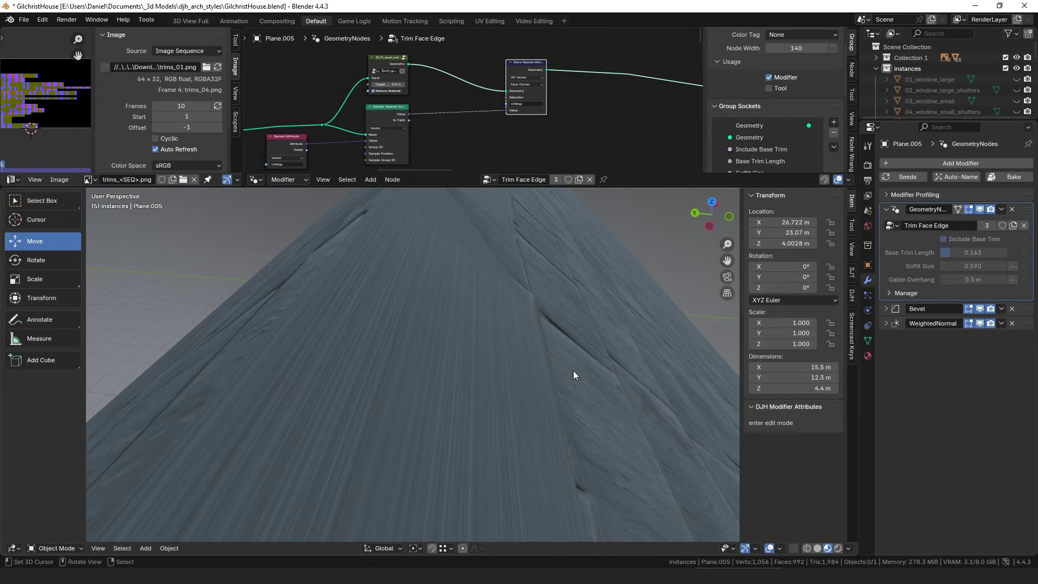
scroll(467, 307, "down", 4)
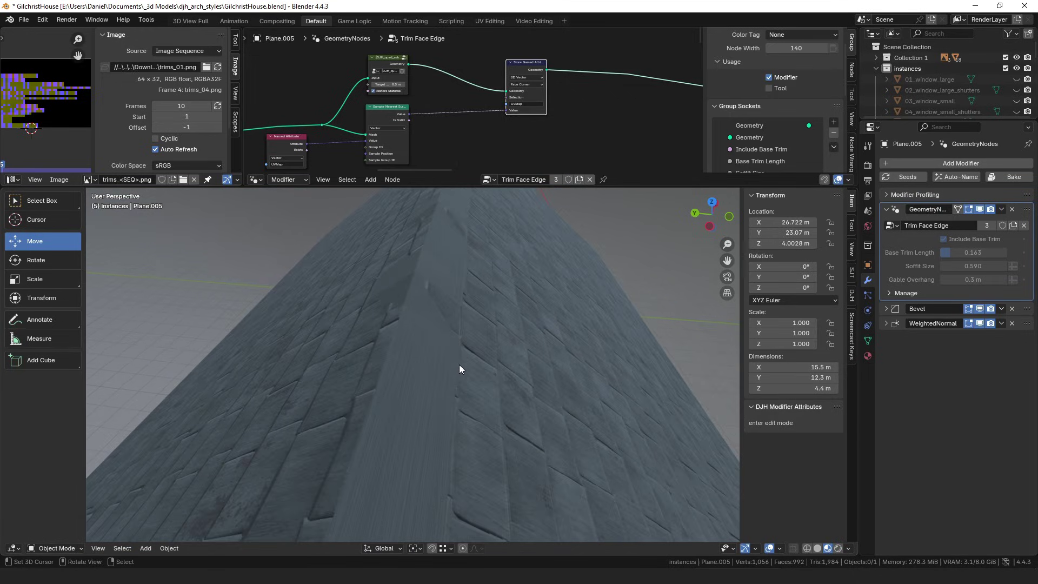
Mark spots on both sides of the texture boundary beside the roof ridge with freehand annotations
key("d")
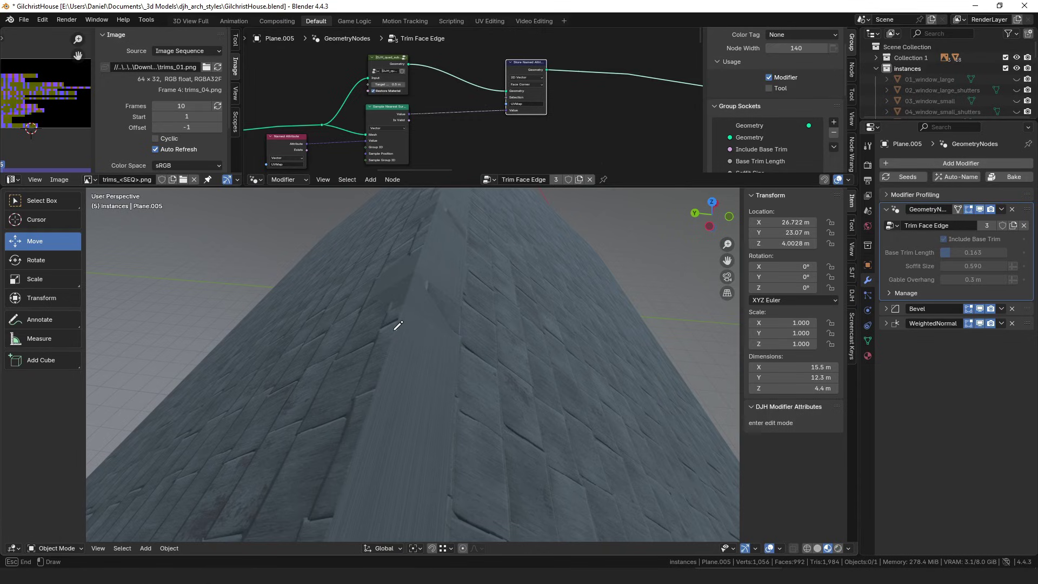
left_click(394, 330)
left_click(377, 388)
key("d")
left_click_drag(368, 377, 402, 385)
key("d")
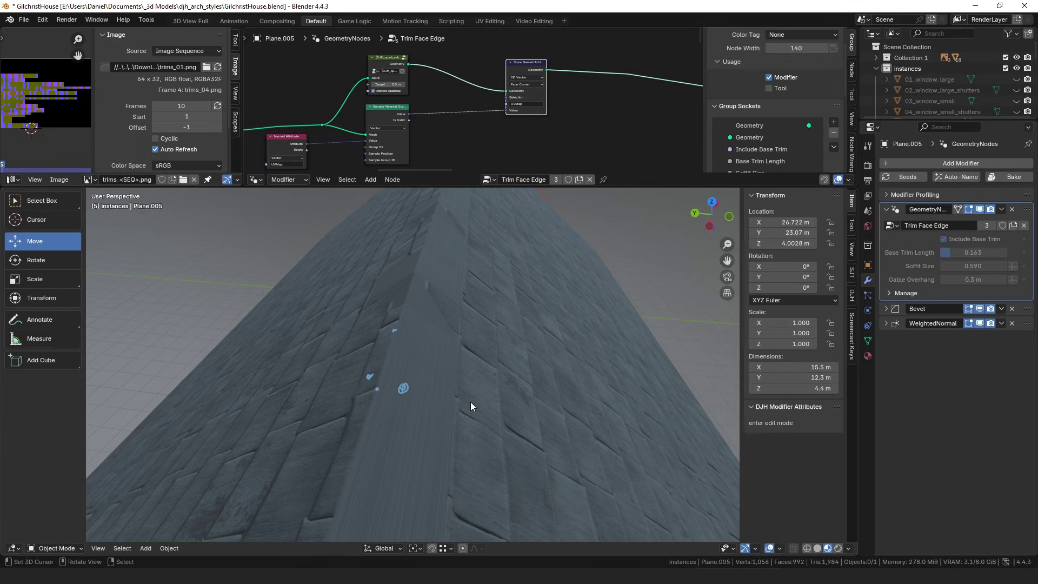
key("d")
mouse_move(370, 385)
left_mouse_down()
mouse_move(373, 374)
mouse_move(403, 383)
left_mouse_up()
mouse_move(384, 301)
middle_mouse_down()
mouse_move(478, 294)
mouse_move(435, 297)
middle_mouse_up()
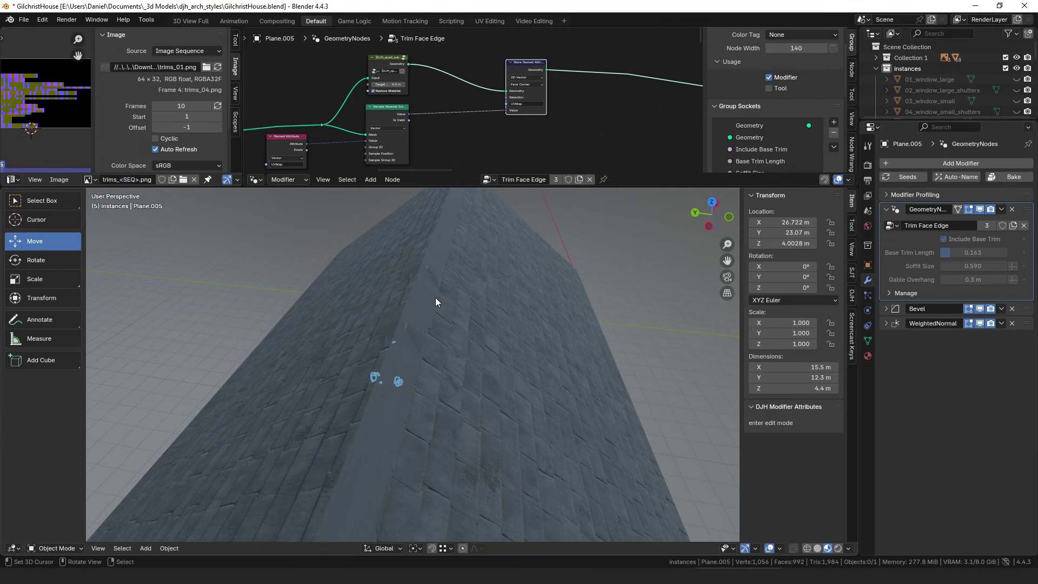
Examine the texture along the roof ridge from several angles and check the unlinked Mix node below Sample Nearest Surface
mouse_move(436, 297)
middle_mouse_down()
mouse_move(453, 301)
mouse_move(456, 284)
middle_mouse_up()
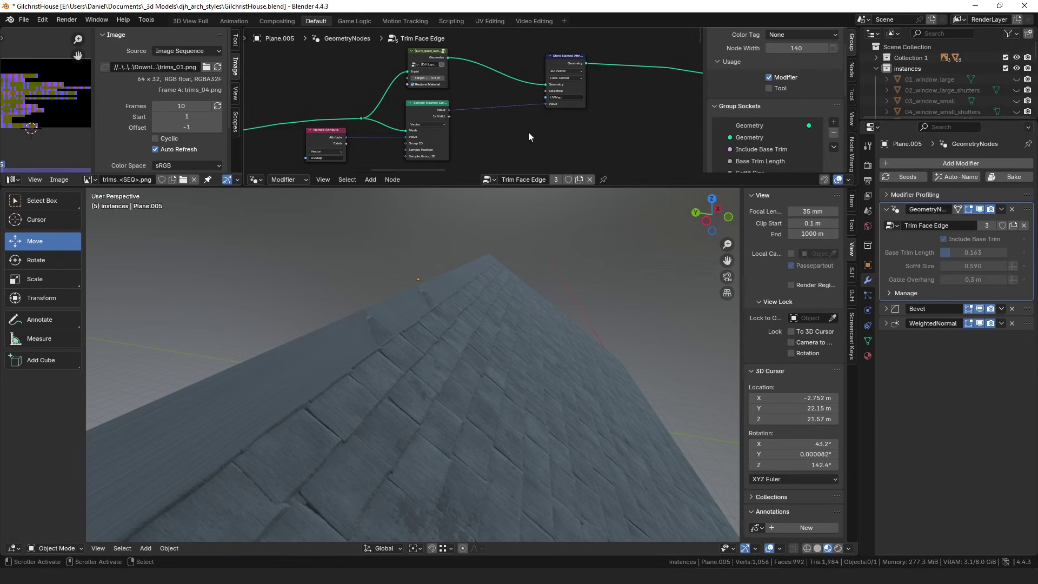
middle_click_drag(532, 39, 526, 54)
middle_click_drag(540, 276, 527, 308)
middle_click_drag(443, 378, 543, 290)
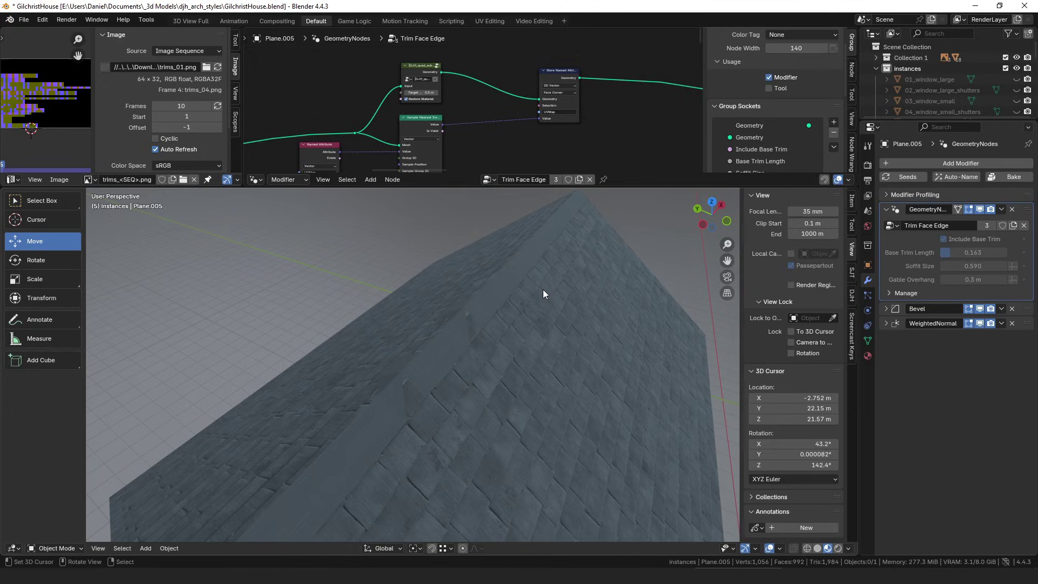
scroll(546, 289, "up", 3)
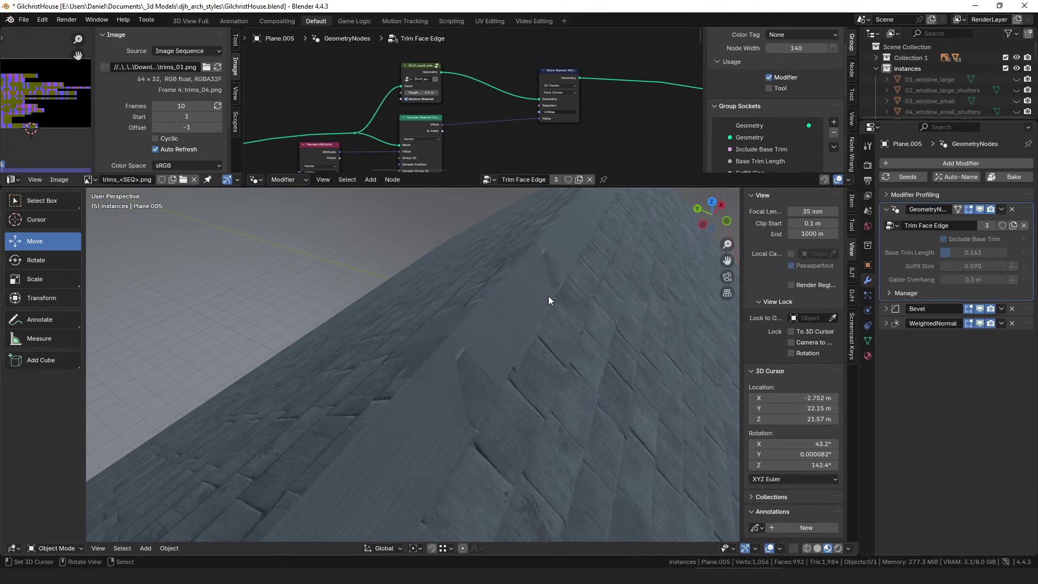
mouse_move(548, 296)
middle_mouse_down()
mouse_move(524, 314)
mouse_move(549, 301)
middle_mouse_up()
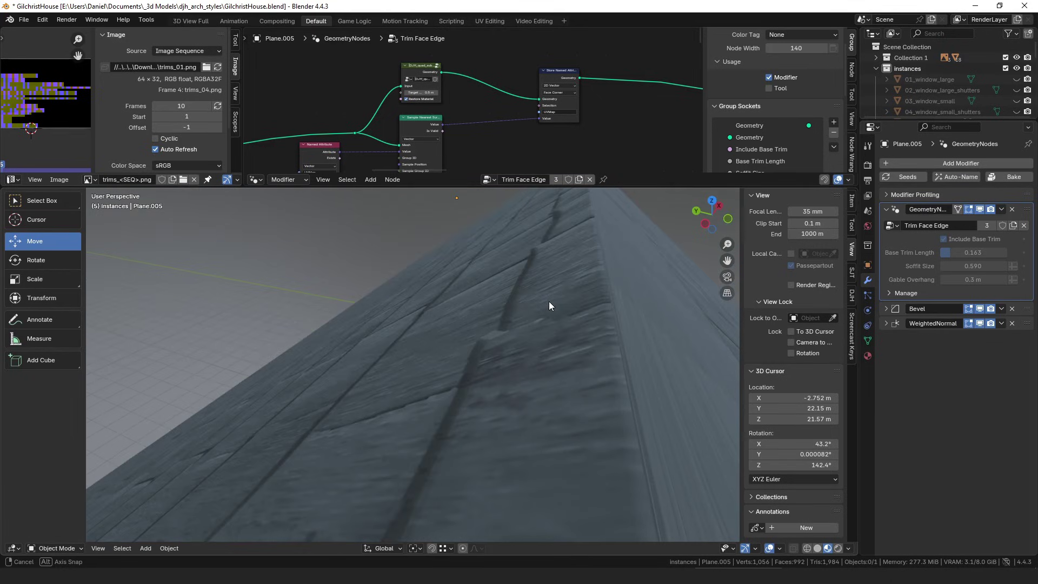
scroll(550, 301, "down", 5)
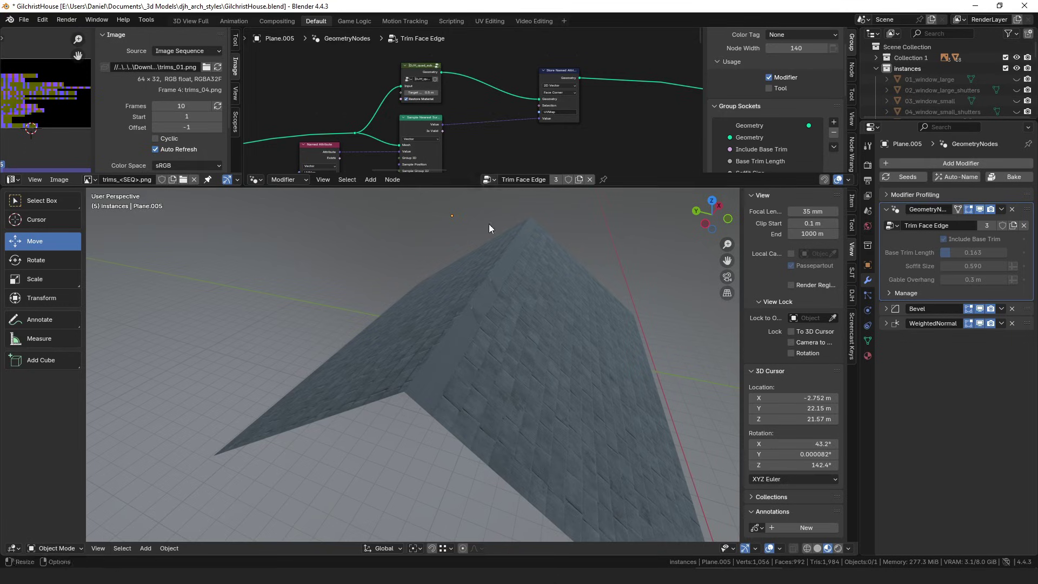
scroll(489, 224, "up", 2)
middle_click_drag(526, 144, 532, 90)
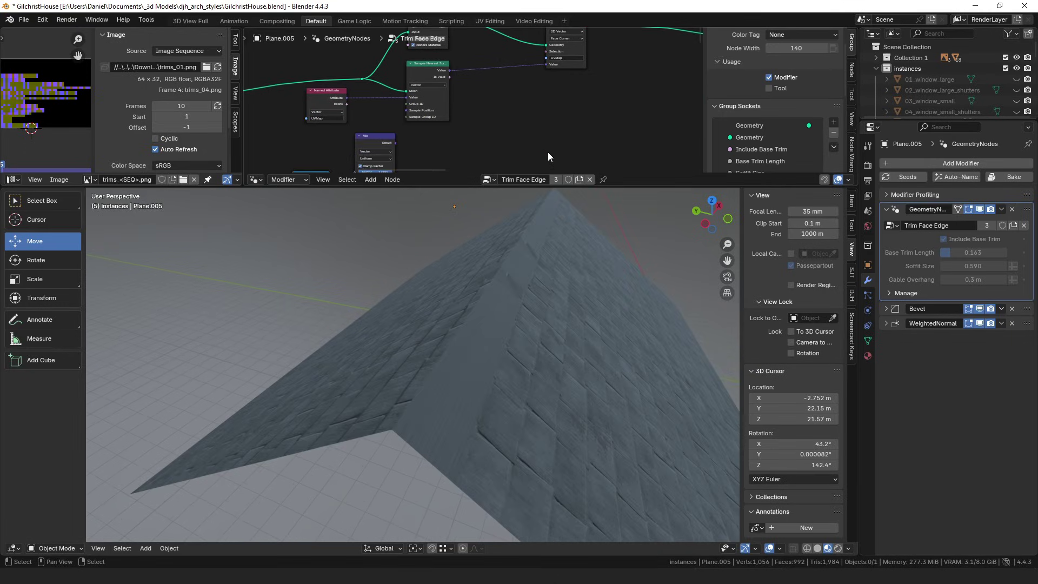
middle_click_drag(546, 108, 573, 116)
scroll(505, 104, "up", 2)
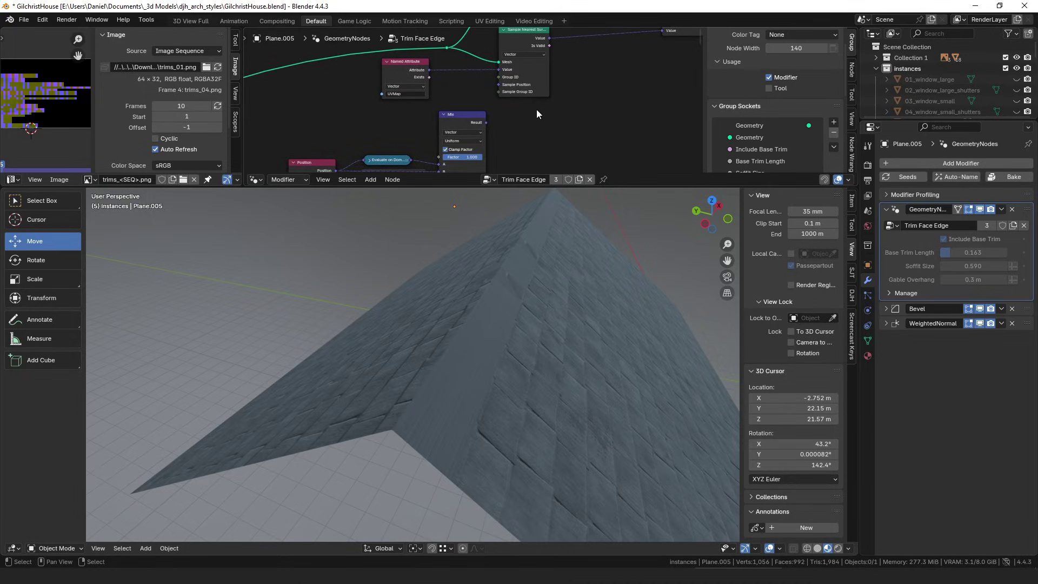
Reposition the Position, Evaluate on Domain and Mix nodes, and link the Mix Result to Sample Nearest Surface's Sample Position input
middle_click_drag(536, 109, 559, 100)
left_click_drag(556, 106, 306, 171)
middle_click_drag(455, 140, 466, 117)
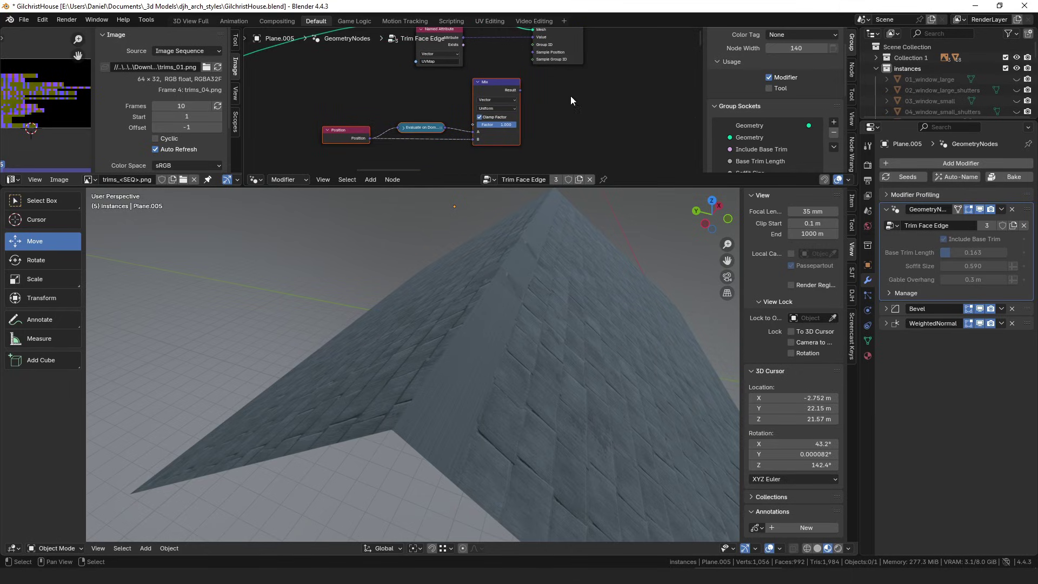
left_click_drag(508, 96, 536, 81)
left_click(485, 89)
scroll(474, 101, "up", 3)
scroll(469, 70, "up", 2, "shift")
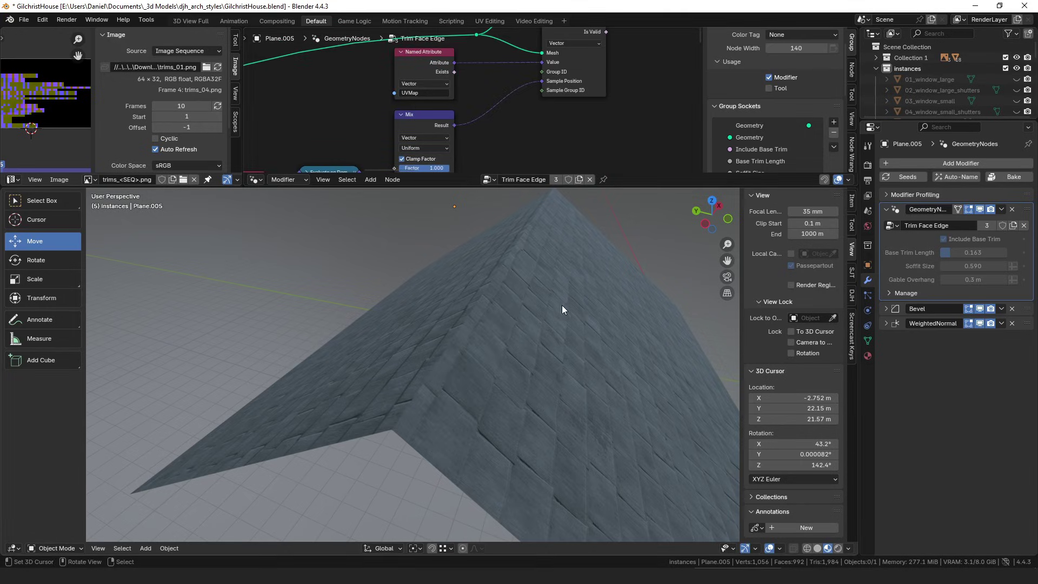
Mark the four corners of a roof face beside the front end of the ridge with freehand annotations
middle_click_drag(494, 127, 528, 90)
middle_click_drag(378, 121, 439, 86)
left_click_drag(329, 101, 329, 103)
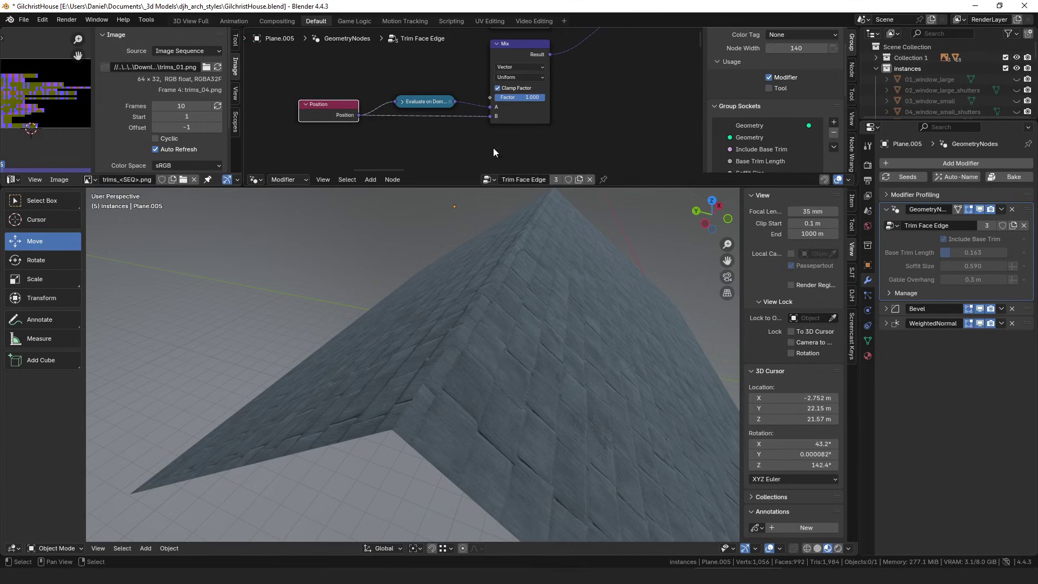
left_click_drag(398, 427, 393, 432)
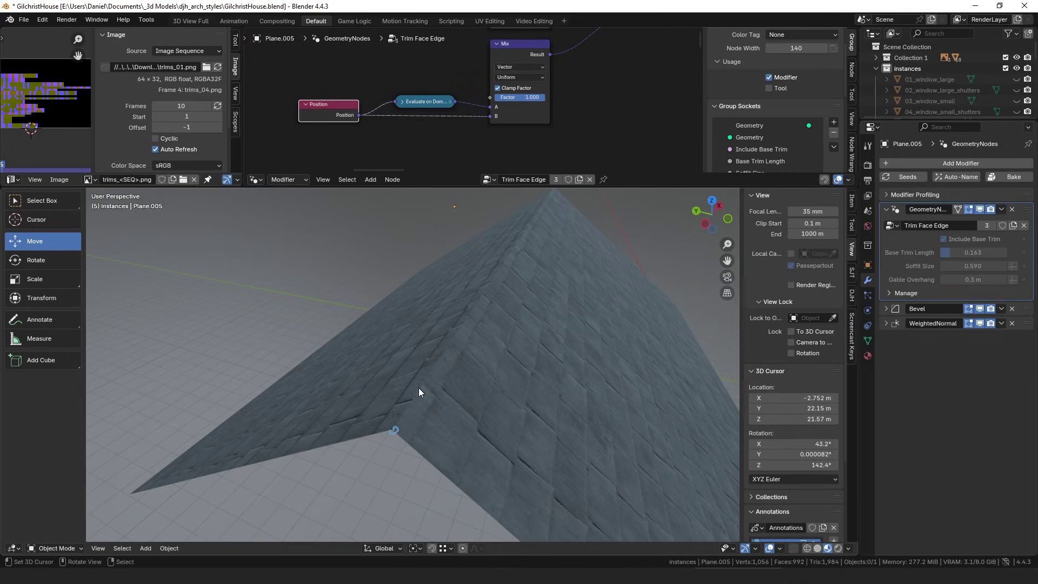
left_click_drag(428, 381, 424, 385)
left_click_drag(475, 421, 477, 428)
left_click_drag(456, 484, 457, 479)
Expand the Evaluate on Domain node, move it above the Position-to-Mix link, and mark the annotated face's centre with a small circle
left_click(403, 102)
left_click_drag(421, 100, 421, 63)
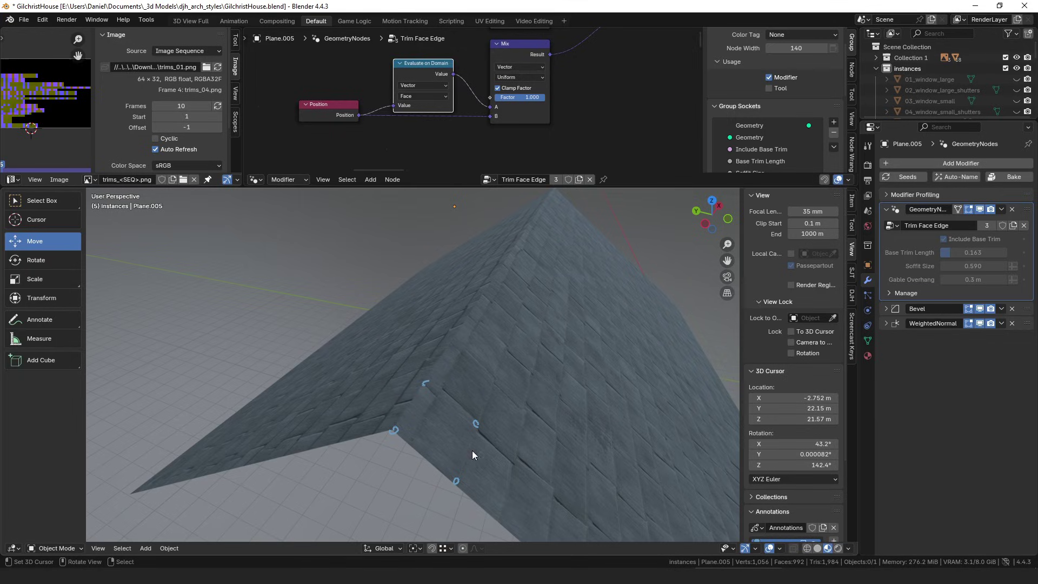
left_click_drag(436, 426, 440, 431)
left_click_drag(419, 62, 411, 68)
Set the Mix node's factor to 0.9999 and add another annotation stroke at the marked face's corner on the ridge
left_click(511, 114)
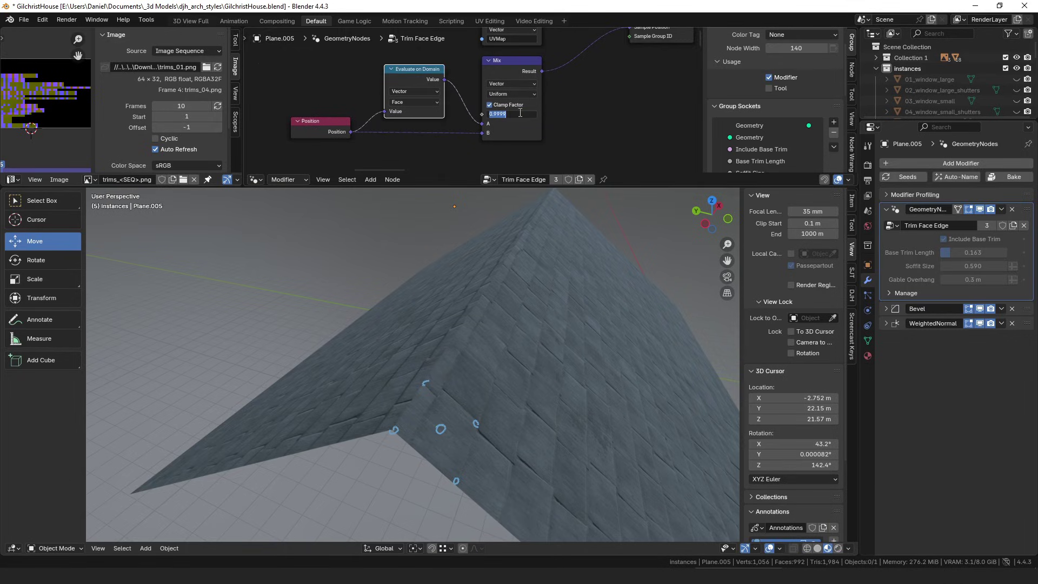
type("0.9999")
key("Return")
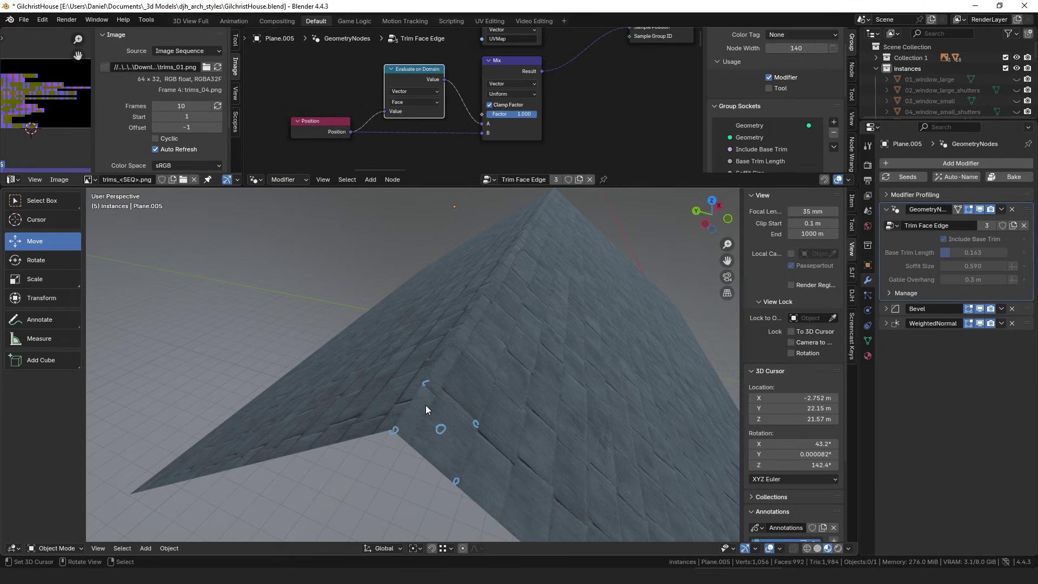
left_click_drag(423, 382, 428, 388)
mouse_move(440, 332)
middle_mouse_down()
mouse_move(449, 368)
mouse_move(473, 366)
mouse_move(460, 388)
mouse_move(461, 371)
middle_mouse_up()
middle_click_drag(497, 292, 487, 303)
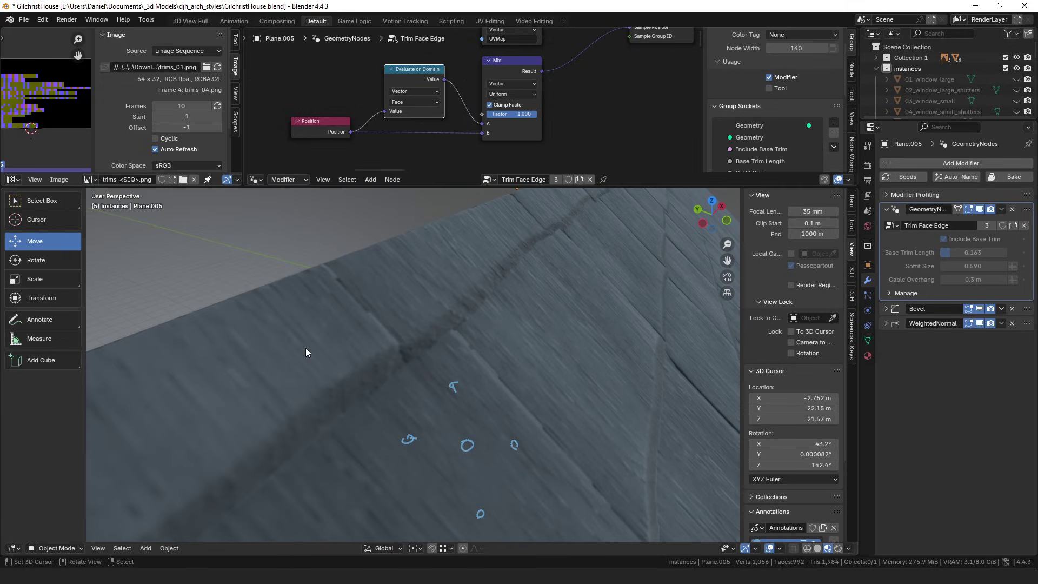
Try a Mix factor of 0.999999 to test how close to the corners the sample position can get
scroll(521, 119, "up", 1)
left_click_drag(514, 119, 439, 119)
right_click(490, 118)
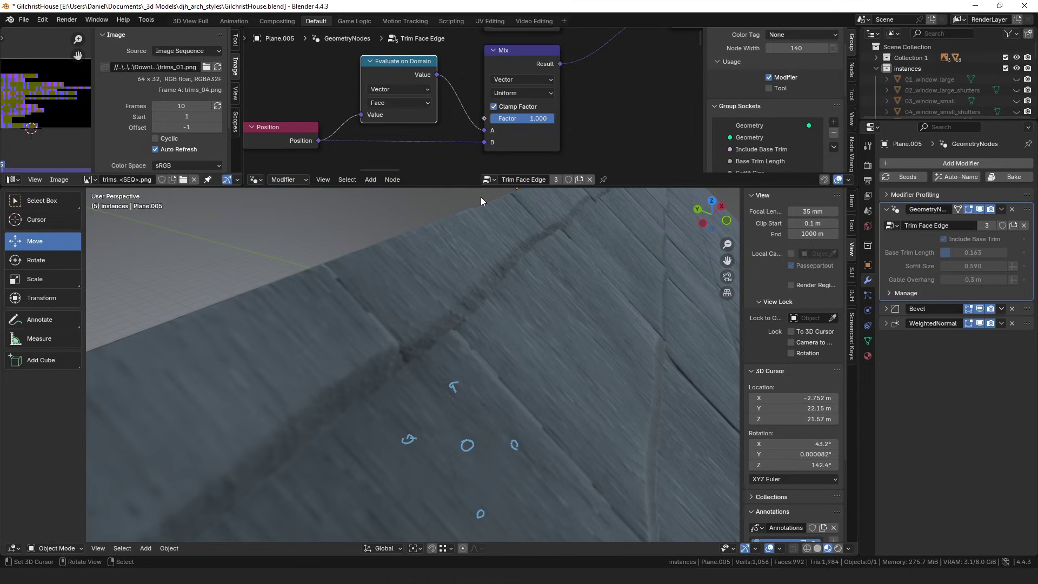
double_click(522, 118)
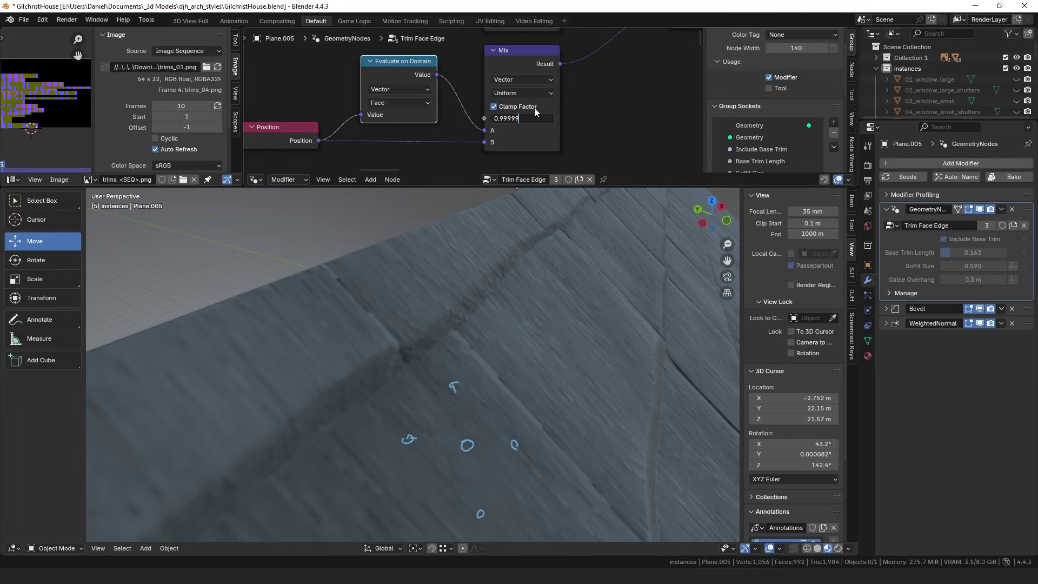
key("Return")
Set the Mix node's factor to 0.99999 and check the shingle texture across the whole roof
double_click(541, 117)
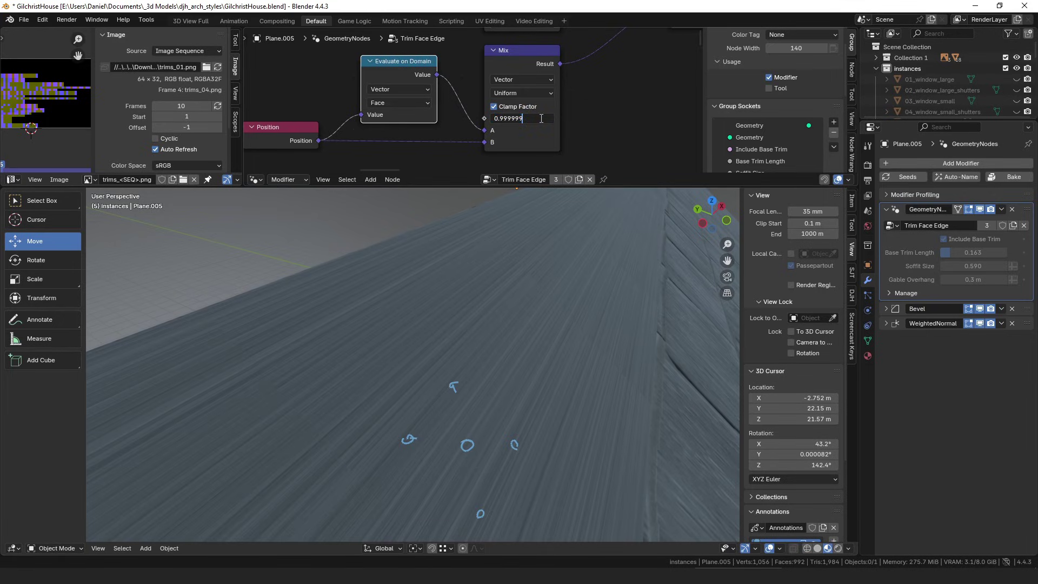
key("BackSpace")
key("Return")
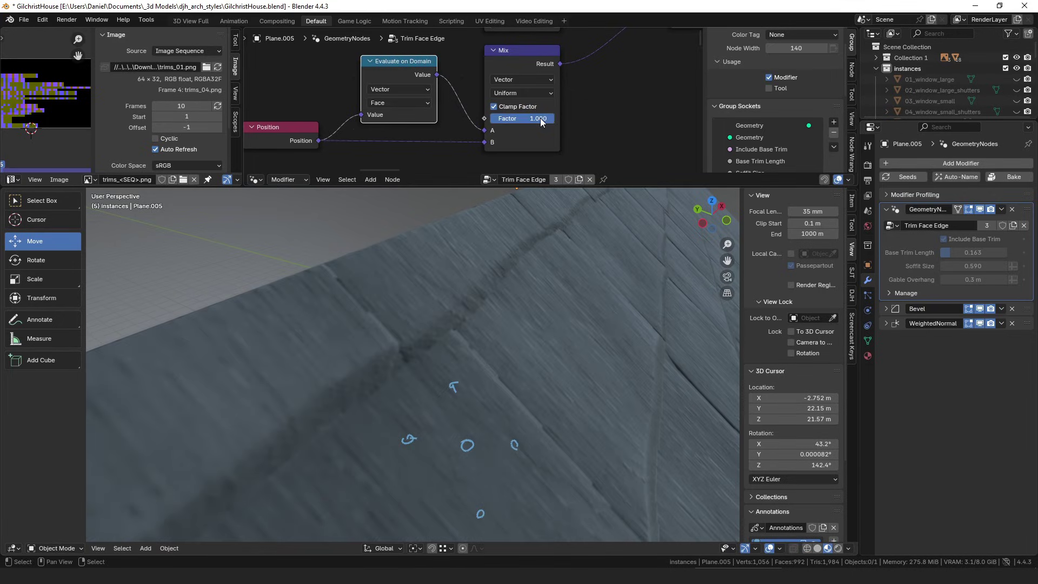
scroll(576, 346, "down", 4)
middle_click_drag(575, 349, 559, 343)
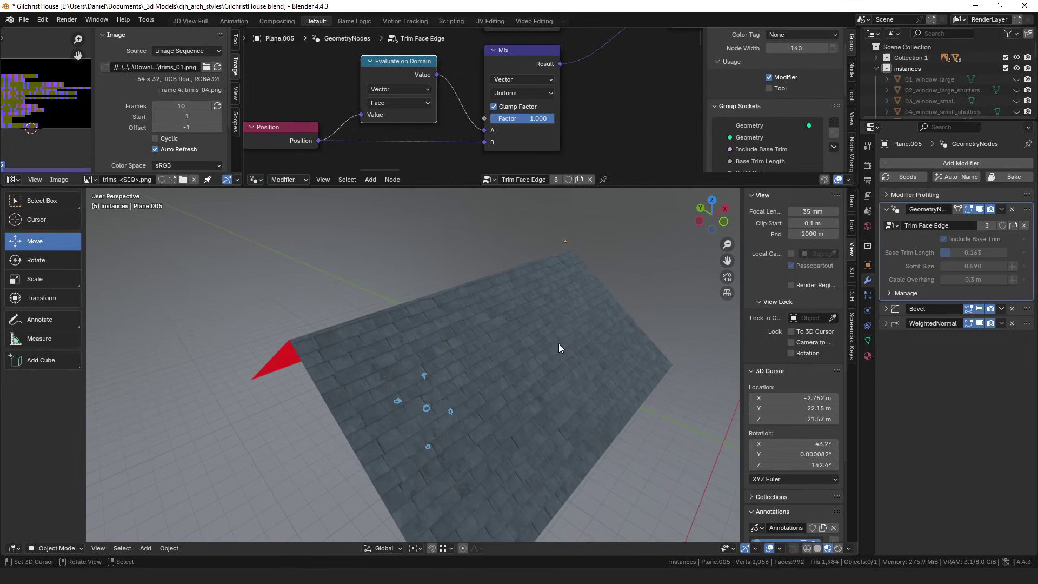